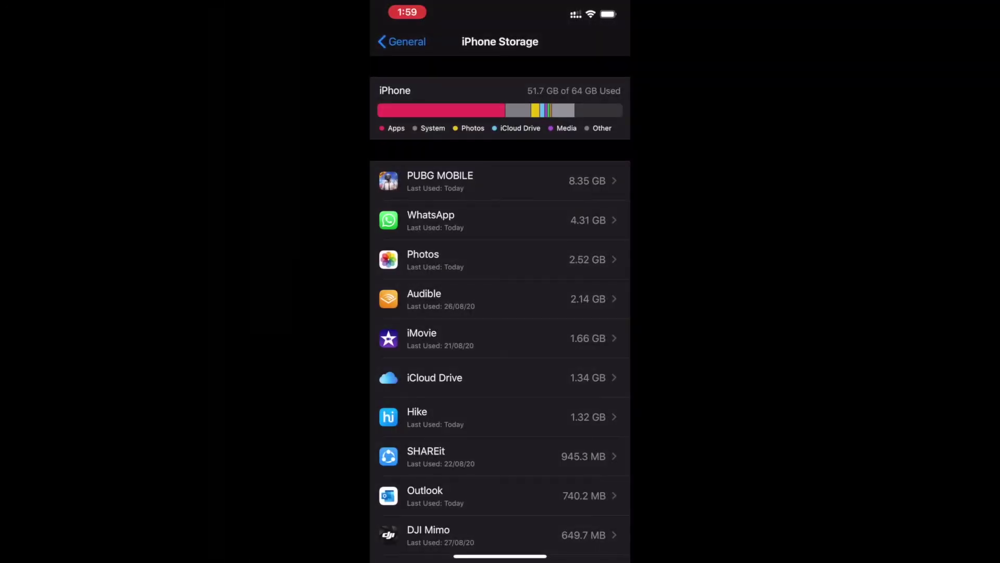
Find Facebook in the iPhone Storage list and start its reinstall, bringing it to 5.4 MB
scroll(500, 312, "down", 15)
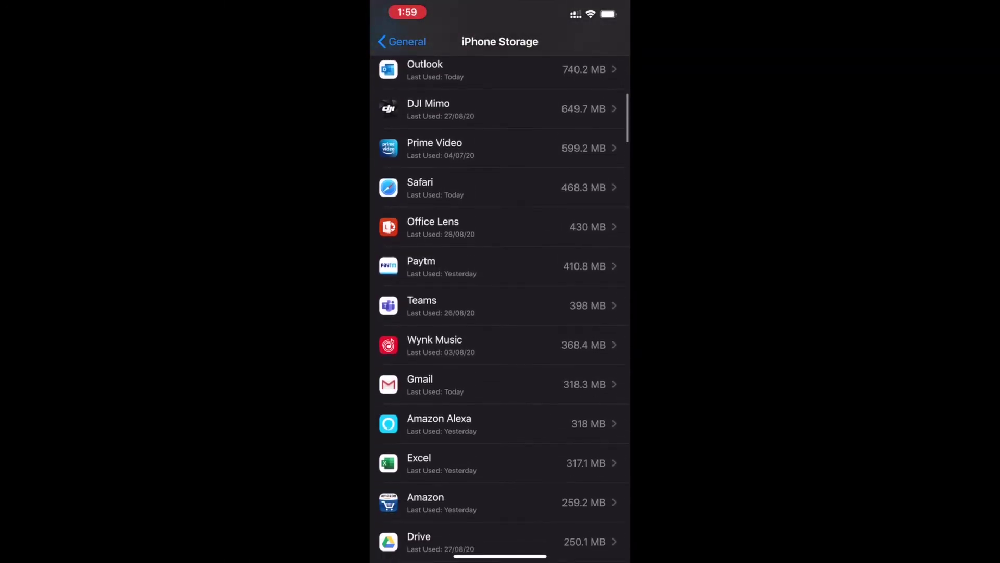
scroll(500, 313, "down", 3)
scroll(500, 313, "down", 5)
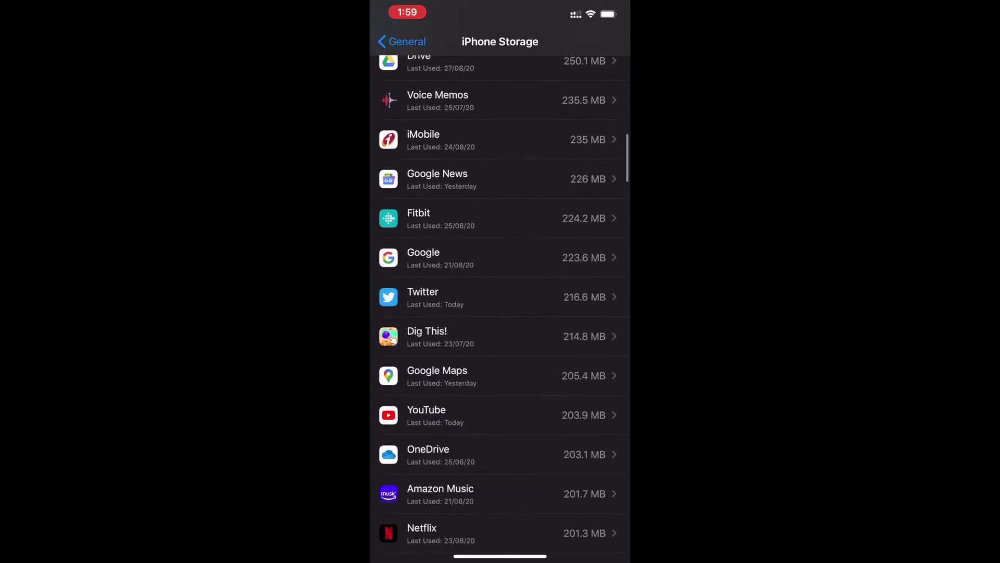
scroll(500, 313, "down", 4)
scroll(500, 313, "down", 7)
scroll(501, 313, "down", 5)
scroll(500, 313, "down", 10)
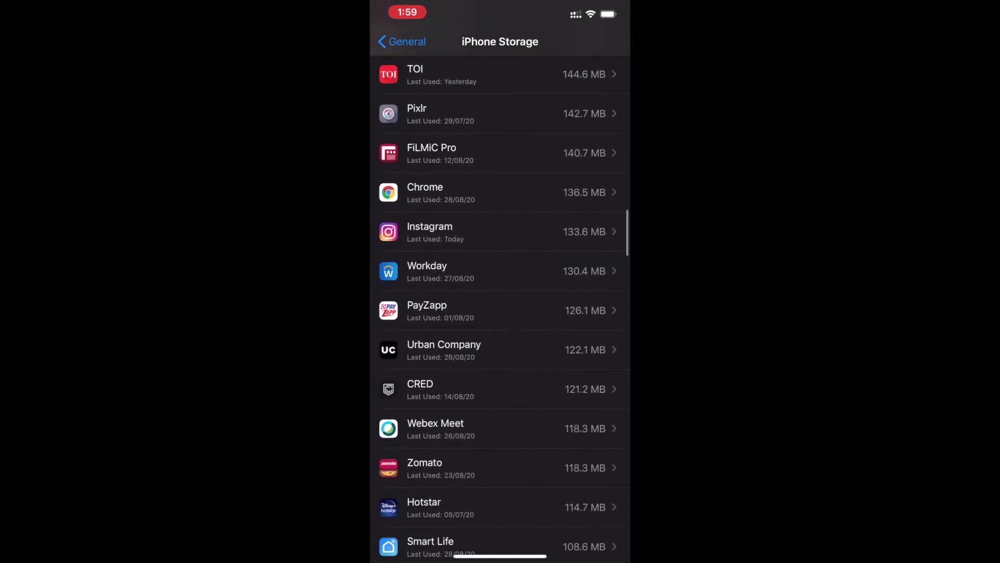
scroll(500, 313, "down", 12)
scroll(501, 312, "down", 12)
scroll(500, 313, "down", 12)
scroll(500, 312, "down", 12)
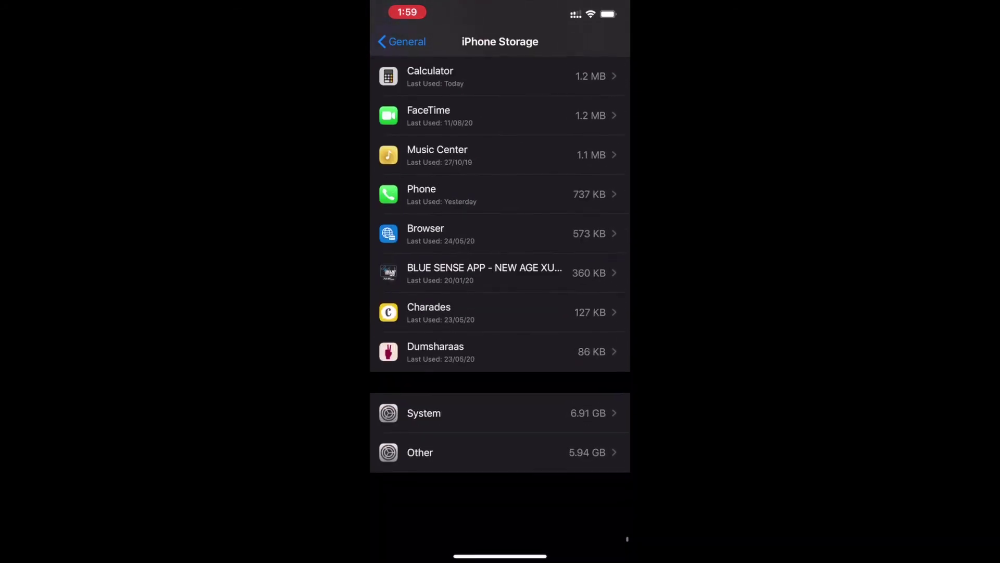
scroll(500, 313, "up", 5)
scroll(501, 313, "up", 5)
scroll(500, 313, "up", 3)
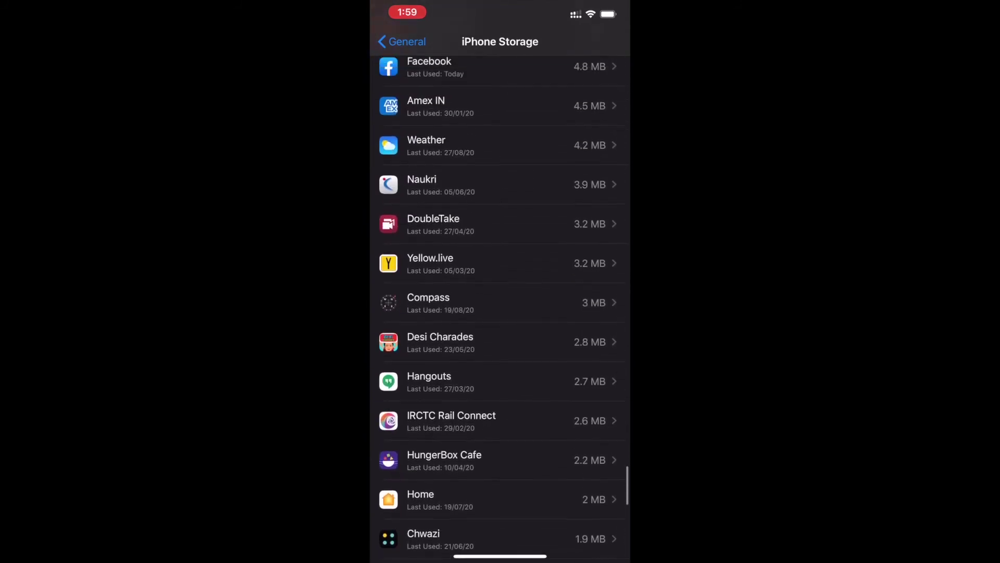
scroll(501, 313, "up", 4)
scroll(500, 313, "up", 2)
left_click(469, 319)
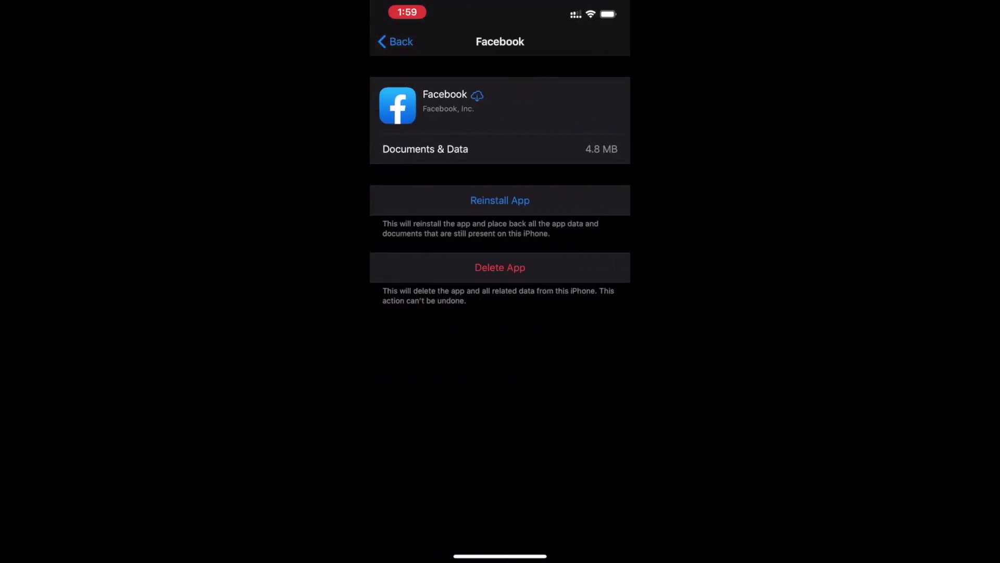
left_click(500, 200)
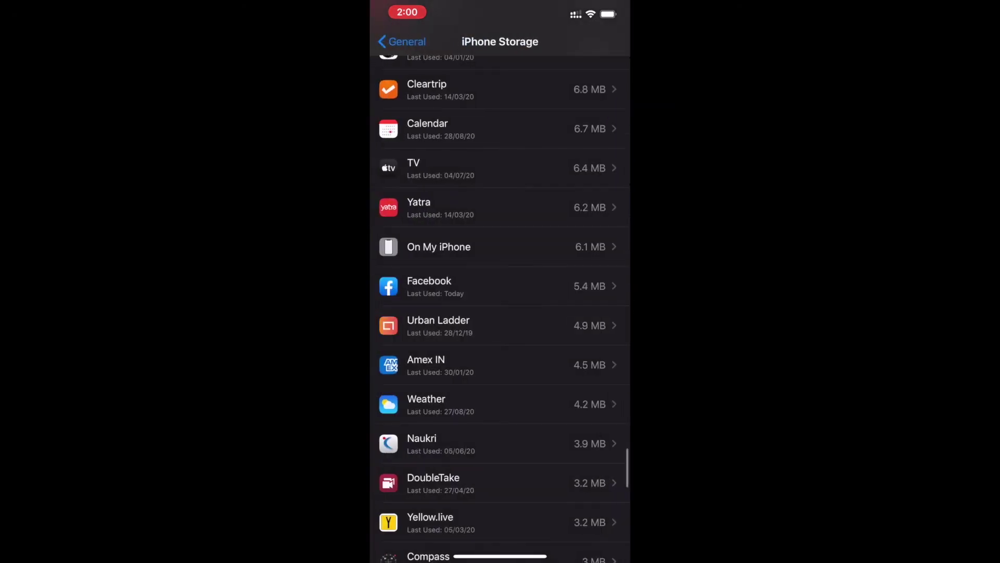
Find YouTube in the storage list and open its details page with the Offload App option
scroll(500, 308, "up", 20)
scroll(500, 307, "down", 10)
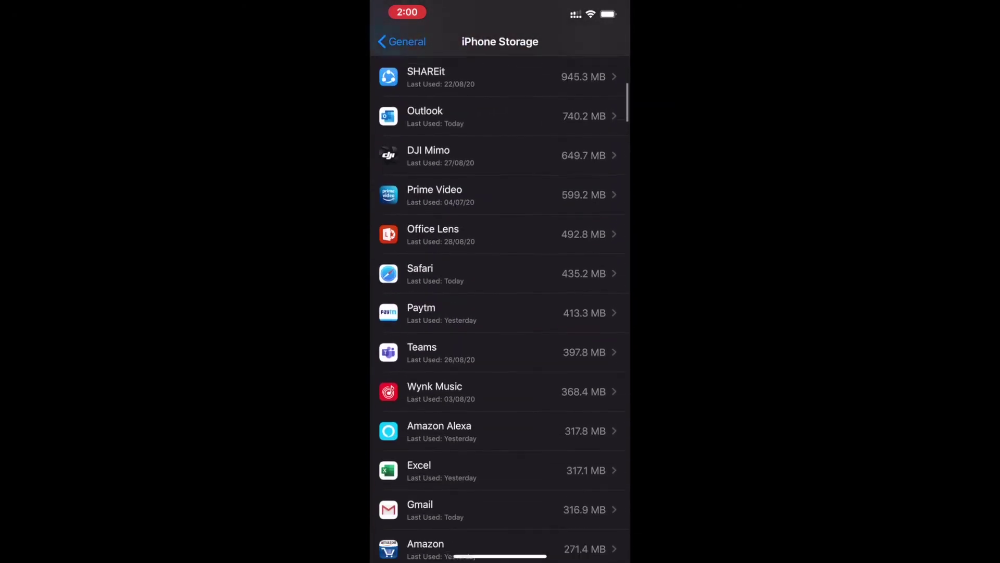
scroll(501, 307, "down", 5)
scroll(501, 306, "down", 6)
scroll(501, 308, "up", 2)
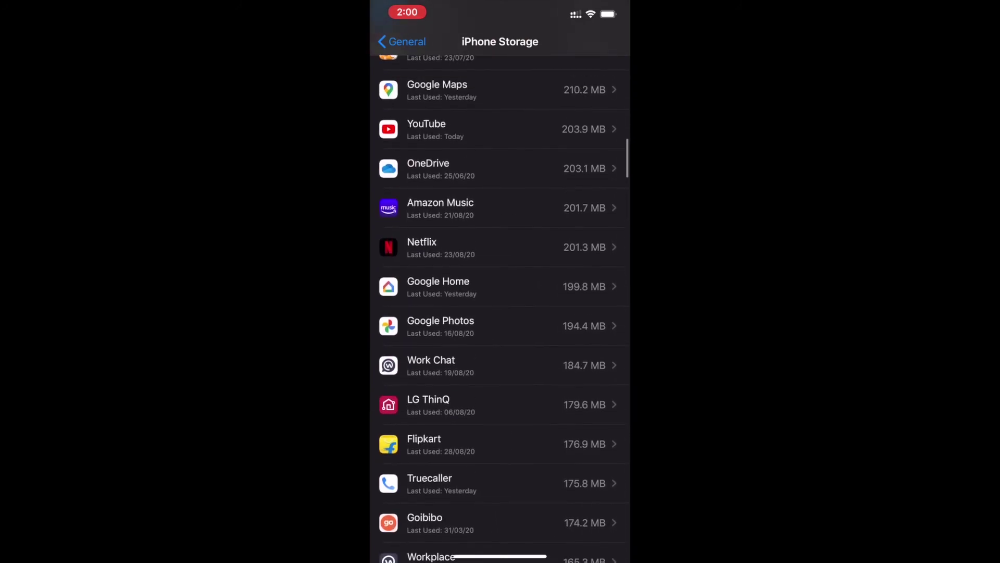
left_click(469, 142)
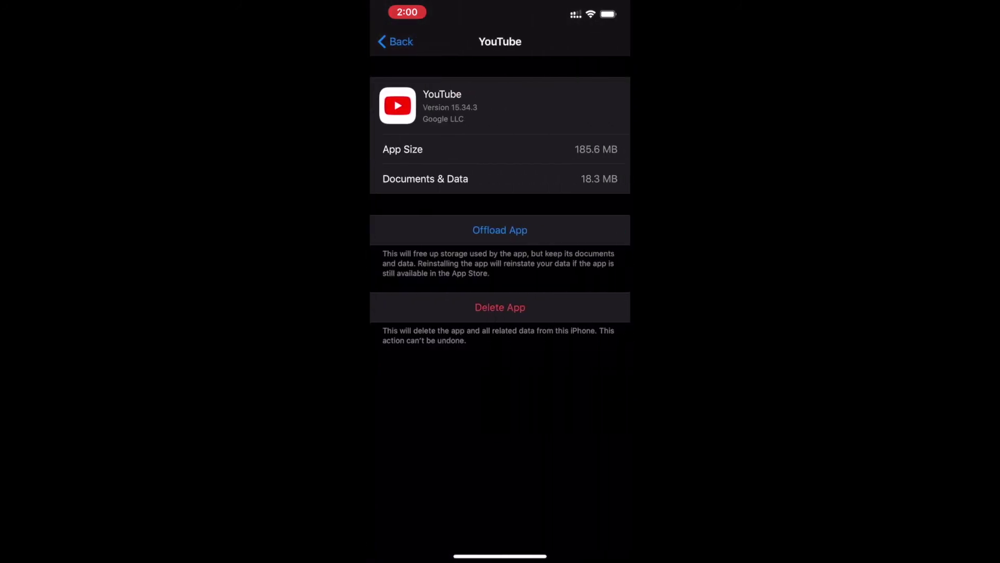